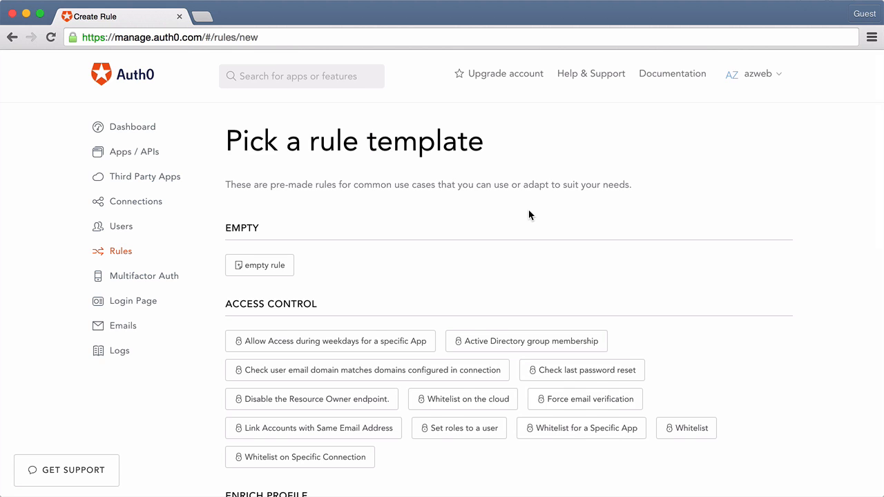
Browse the rule templates and examine the code of the "Add country to the user profile" template, then return to the template list
scroll(529, 215, "down", 3)
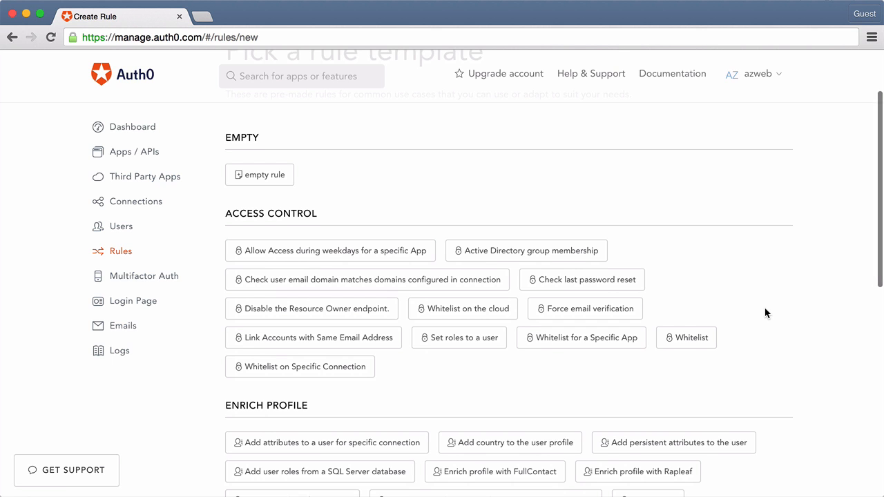
scroll(765, 308, "down", 5)
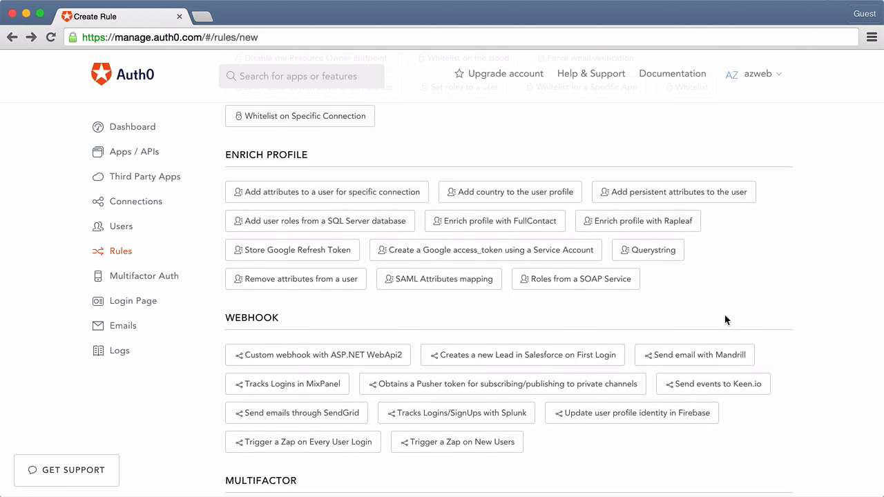
left_click(525, 203)
scroll(523, 198, "down", 4)
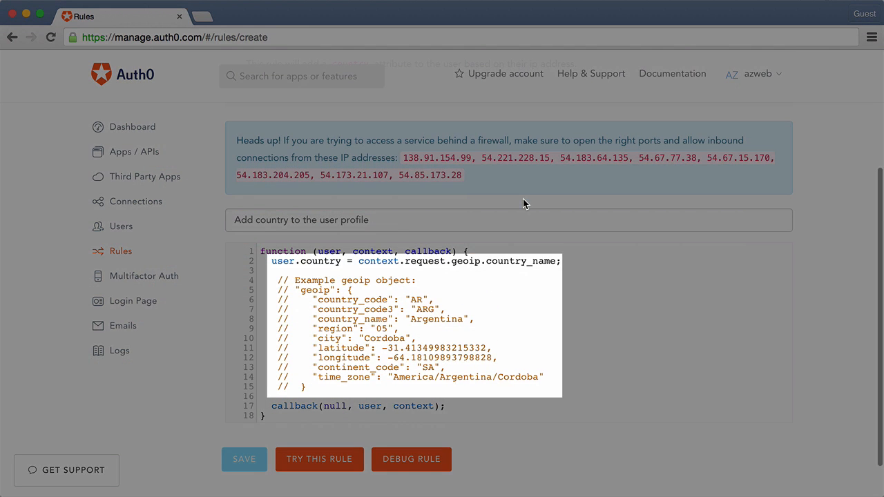
left_click(12, 37)
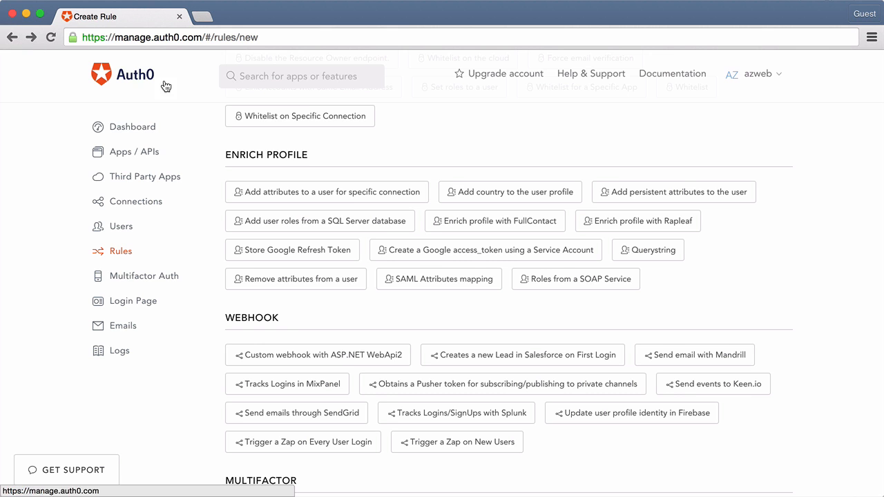
Read the descriptions of the "Set roles to a user" and "Tracks Logins in MixPanel" rule templates
scroll(204, 114, "up", 4)
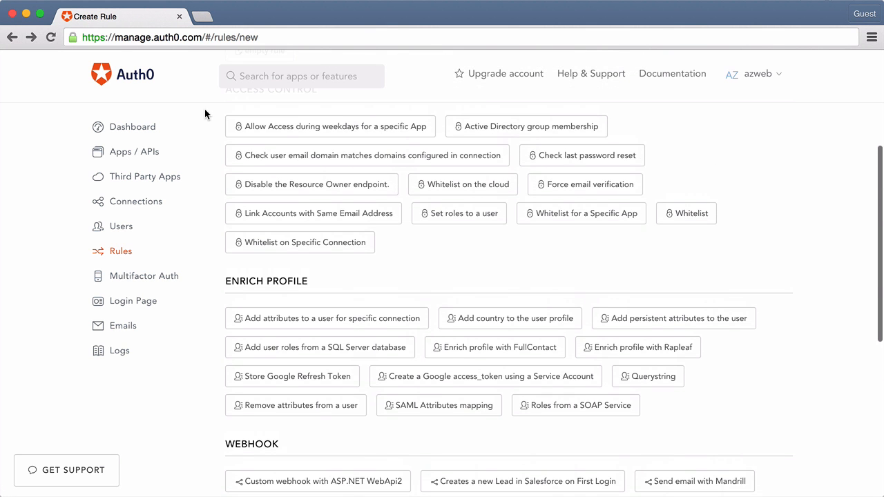
mouse_move(459, 228)
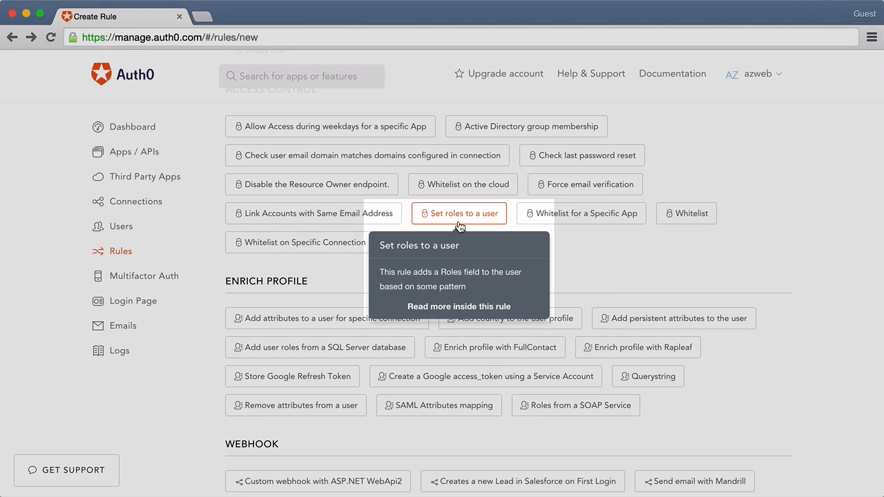
scroll(789, 254, "down", 6)
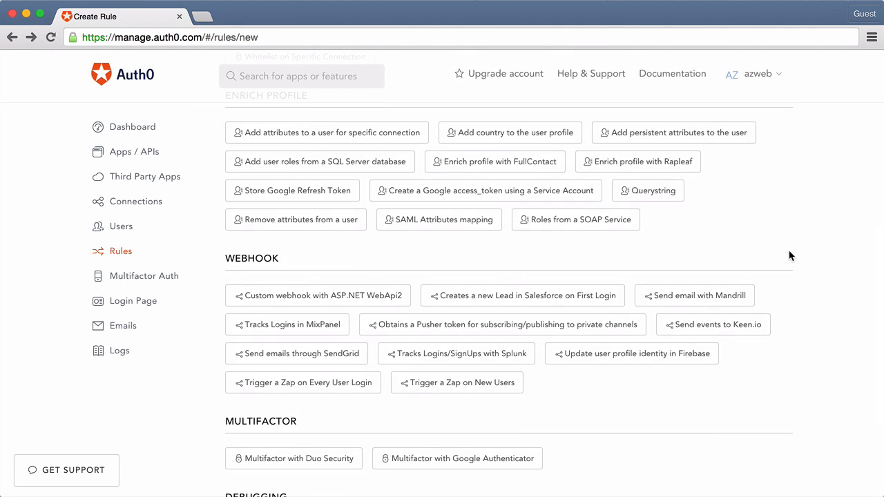
mouse_move(322, 333)
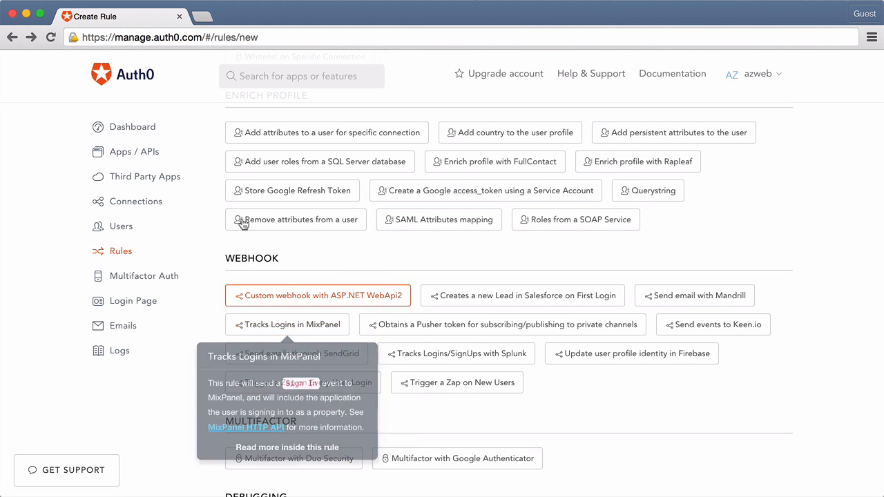
Start creating the first rule from the "Set roles to a user" access control template
left_click(130, 133)
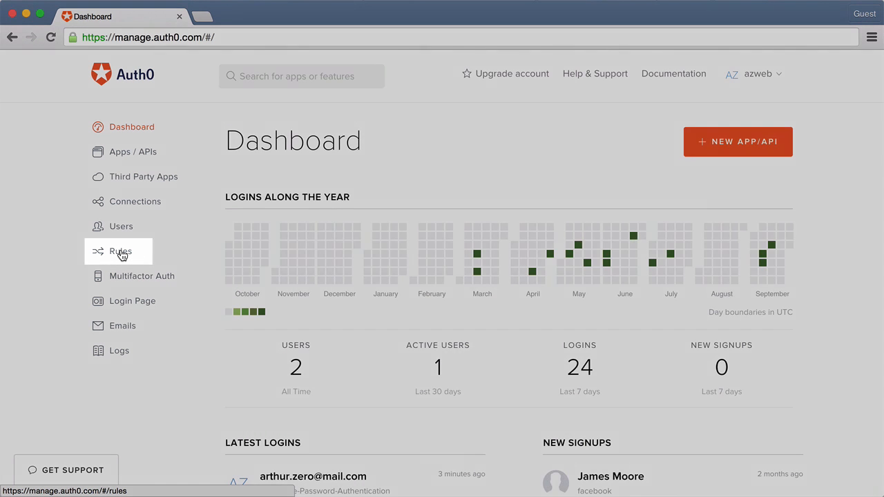
left_click(122, 253)
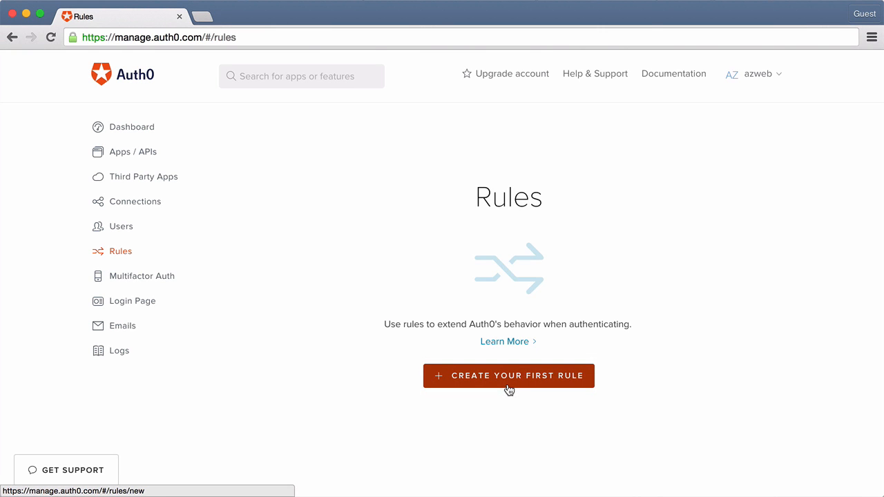
left_click(508, 388)
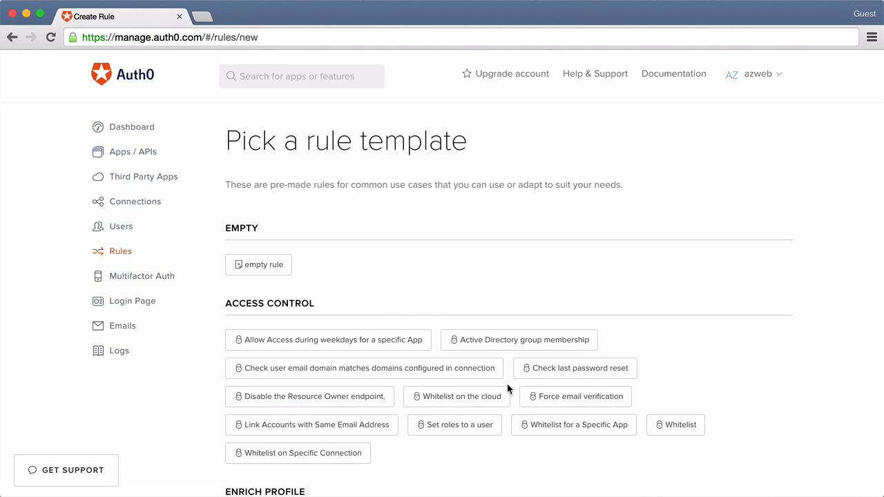
mouse_move(260, 278)
scroll(763, 299, "down", 3)
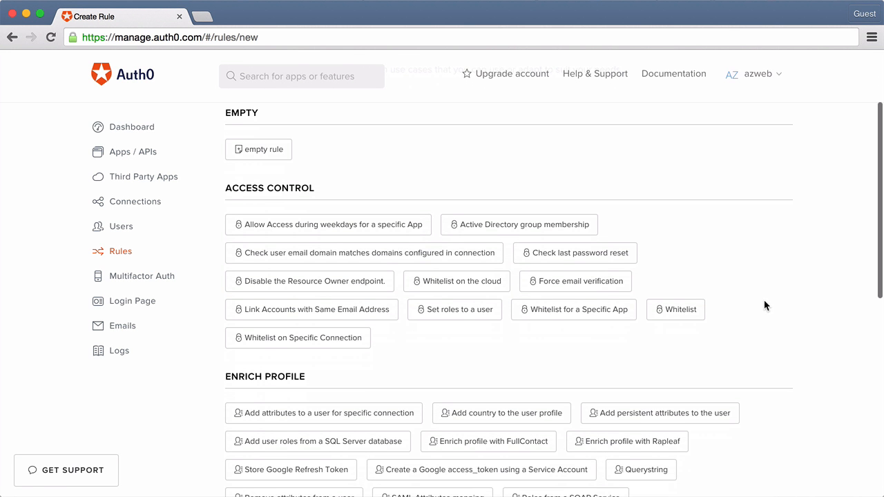
mouse_move(471, 315)
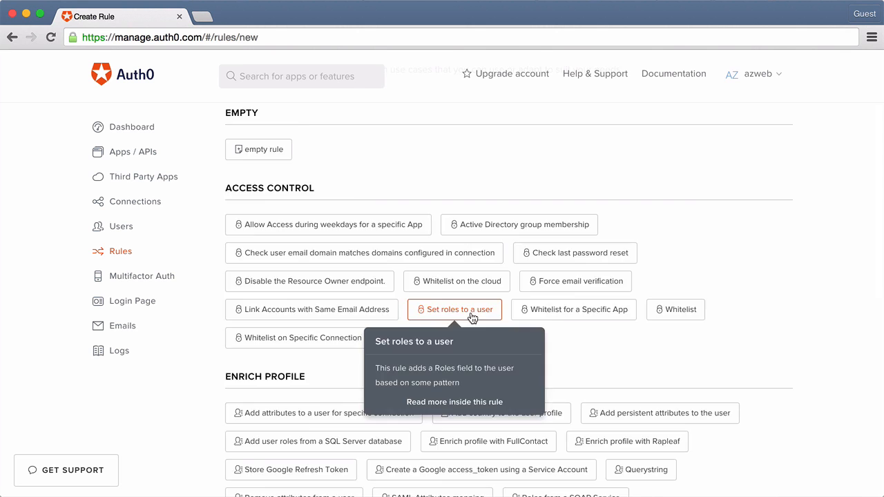
left_click(472, 316)
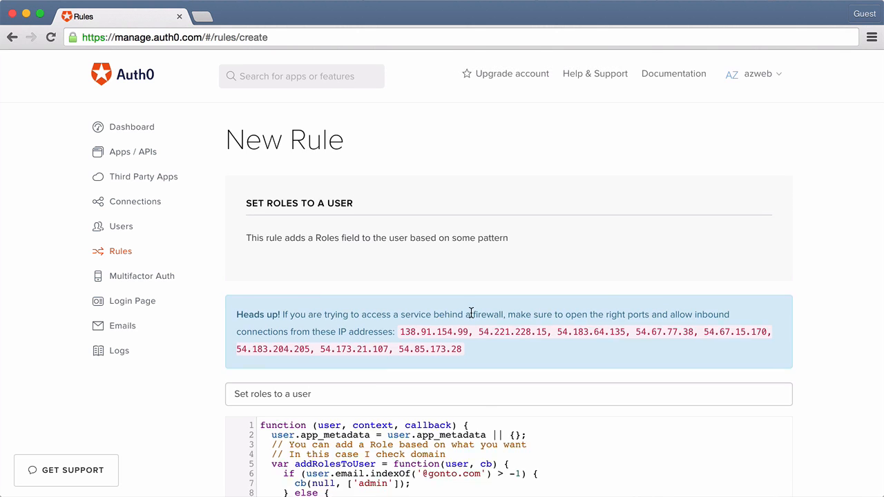
scroll(470, 312, "down", 5)
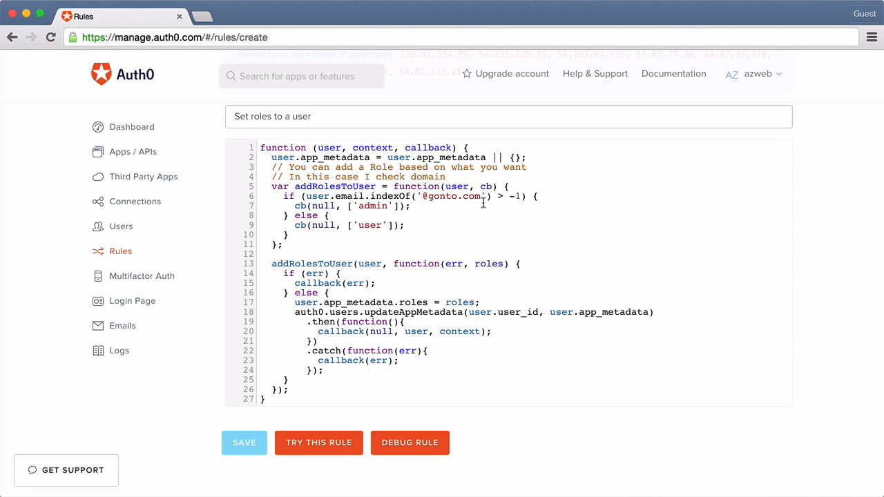
left_click_drag(481, 197, 422, 197)
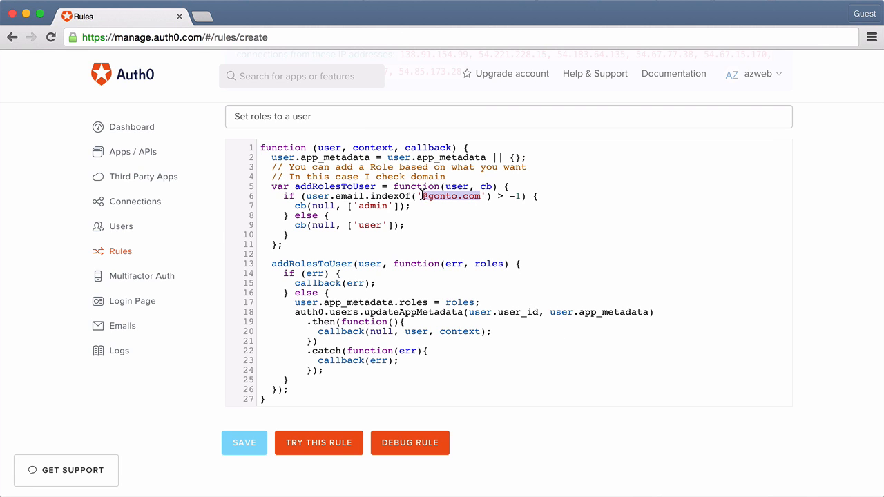
key("BackSpace")
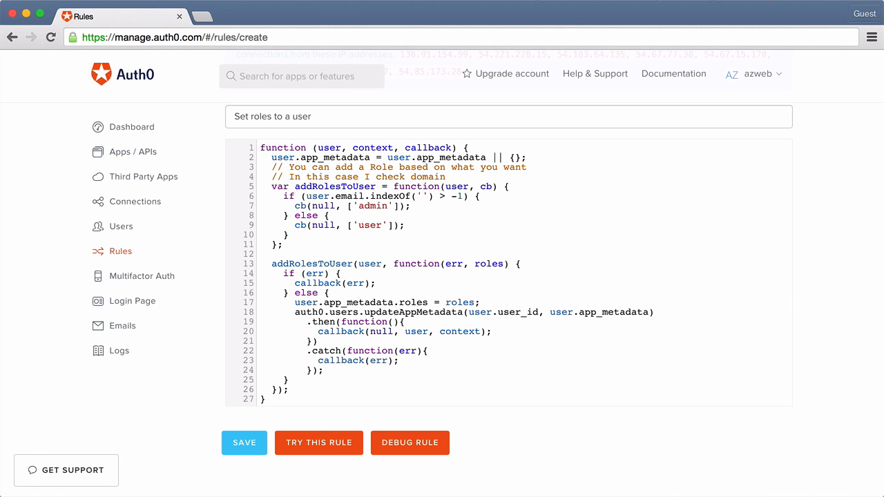
key("super+v")
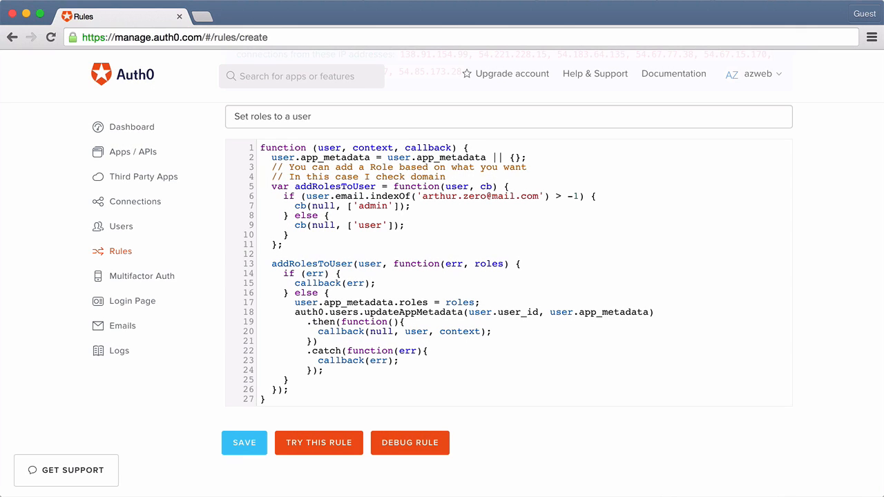
Open the rule script test and replace the sample user's user_id and email with those of the real user
left_click(329, 445)
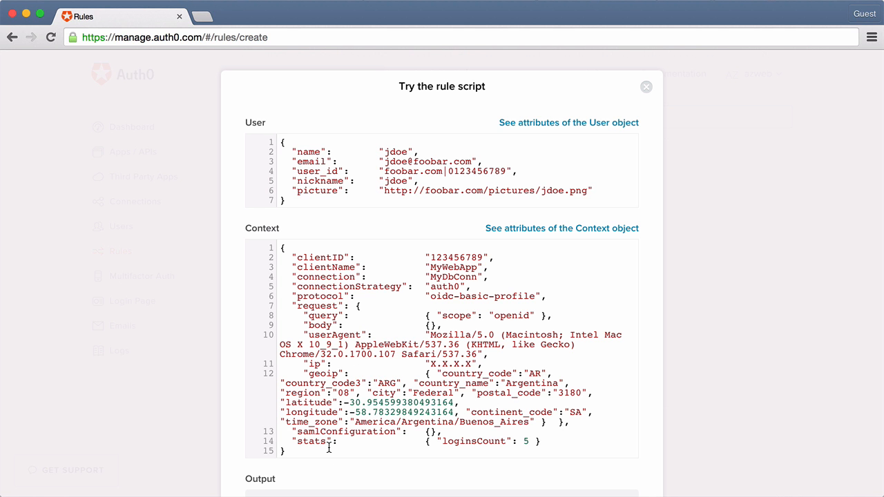
scroll(456, 416, "down", 2)
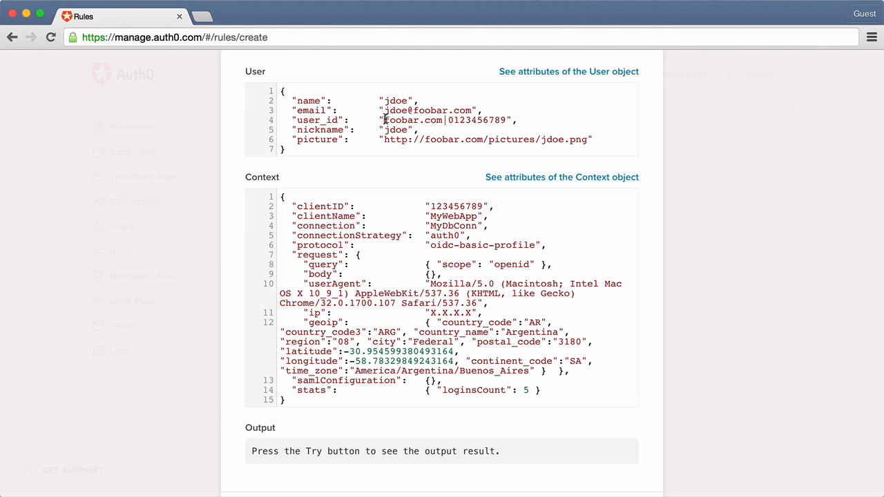
mouse_move(385, 120)
left_mouse_down()
mouse_move(504, 120)
mouse_move(385, 111)
left_mouse_up()
key("BackSpace")
type("auth0|5596ced8f85f3d77790baef9")
key("BackSpace")
key("super+v")
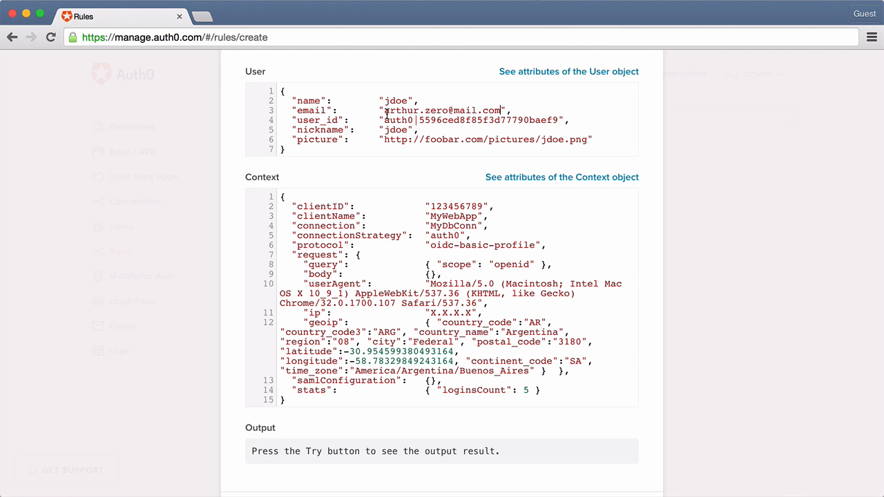
Run the rule script test, check the roles in the output's app_metadata, and close the test dialog
scroll(414, 277, "down", 3)
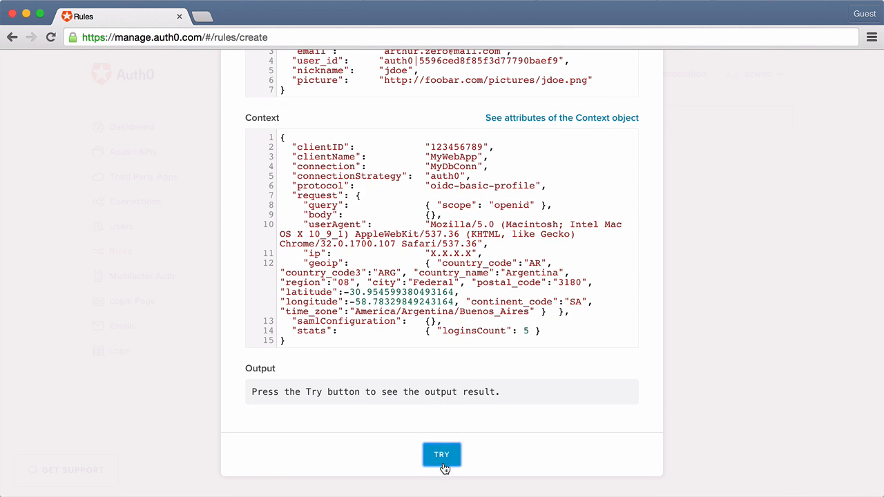
left_click(442, 456)
scroll(444, 467, "down", 5)
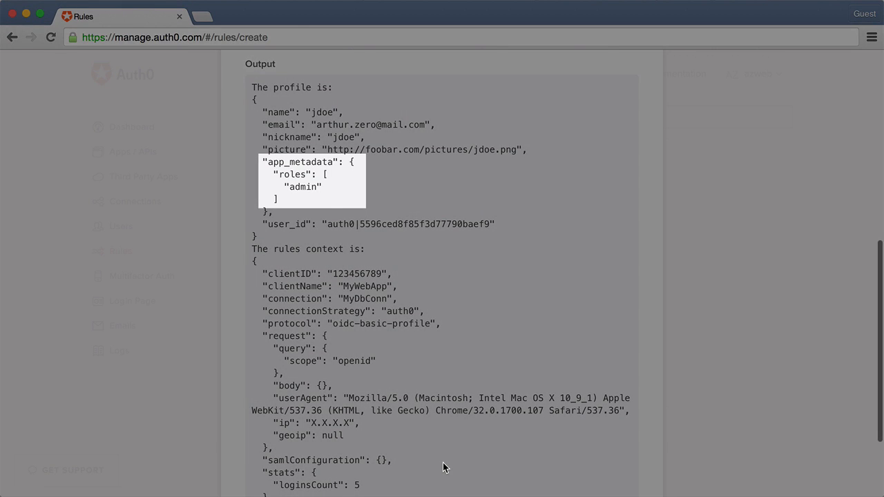
scroll(503, 234, "up", 4)
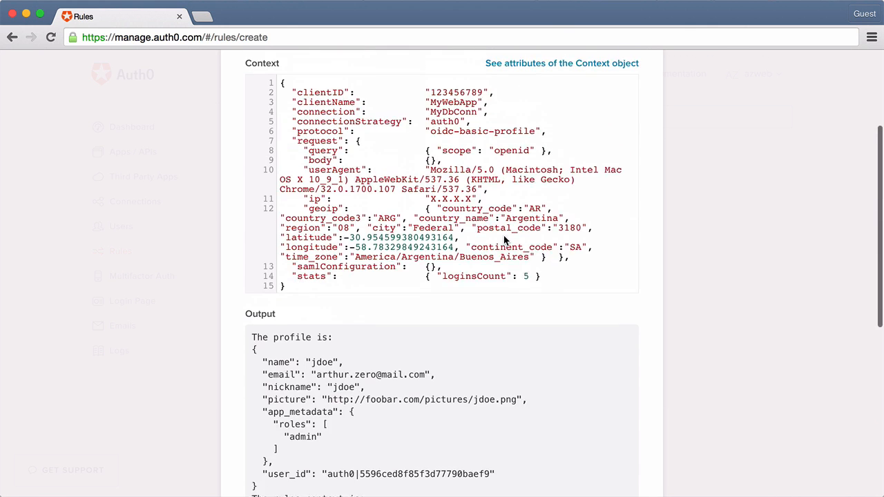
scroll(503, 235, "up", 3)
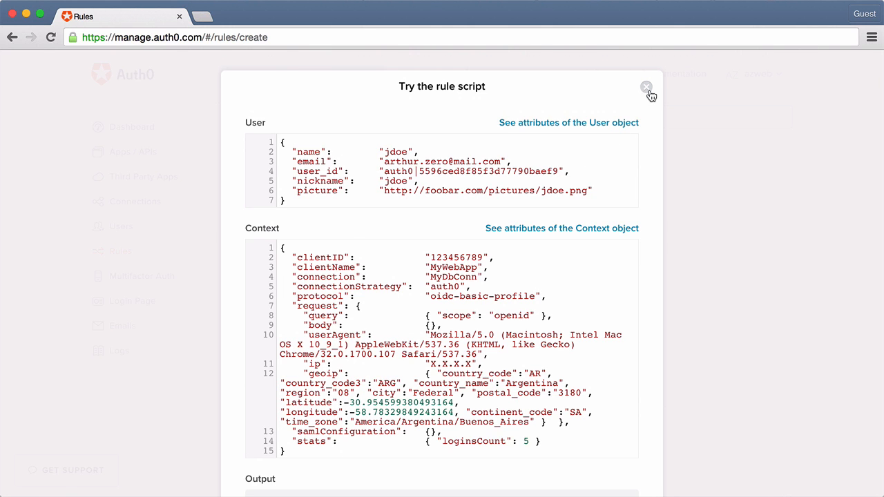
left_click(647, 88)
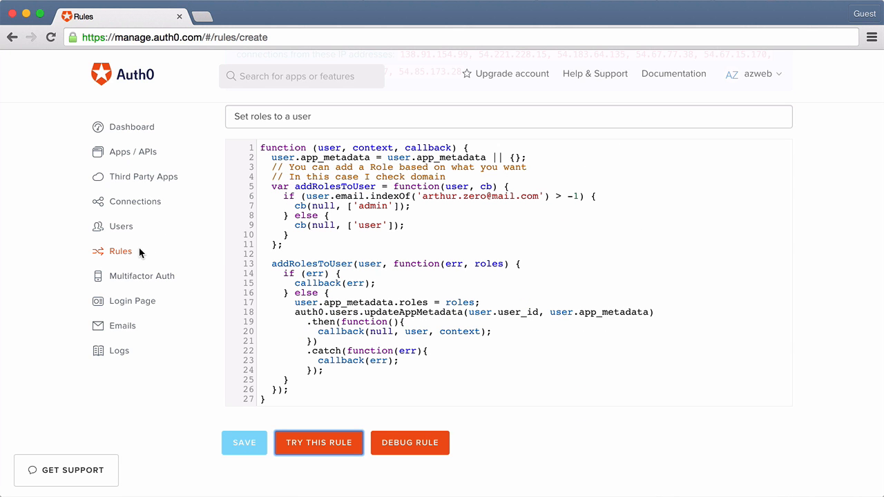
left_click(179, 263)
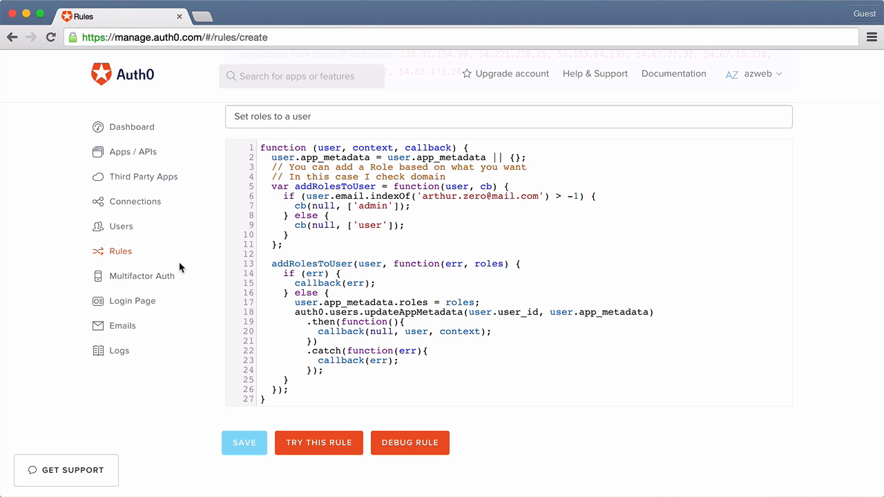
Switch to the code editor and add console.log(profile); after the localStorage.setItem line in the login callback of index.html
key("super+Tab")
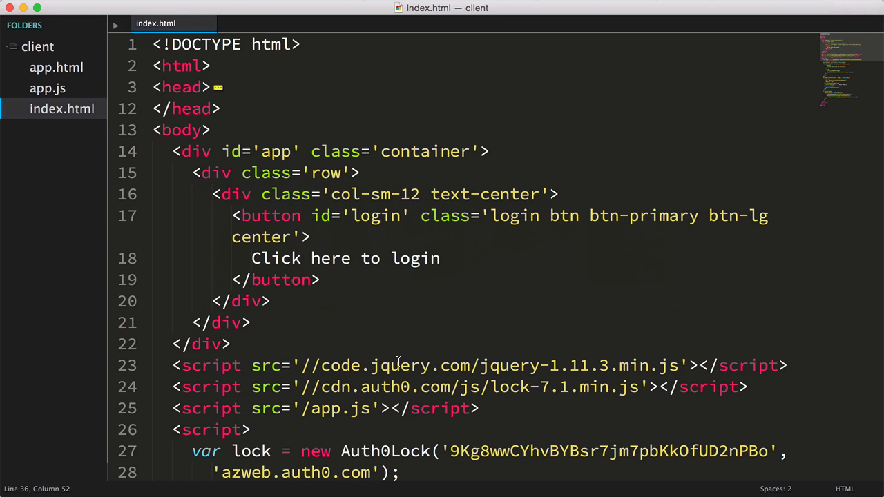
scroll(401, 363, "down", 2)
scroll(401, 363, "down", 5)
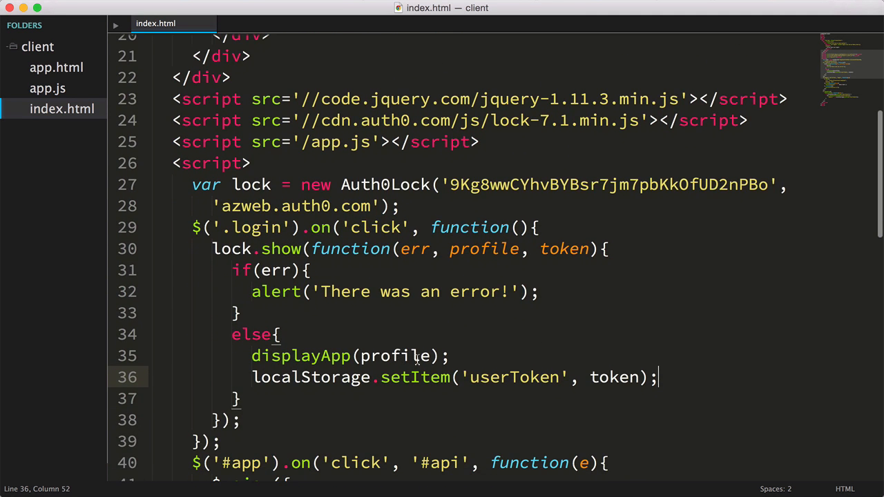
key("Return")
type("console.log()")
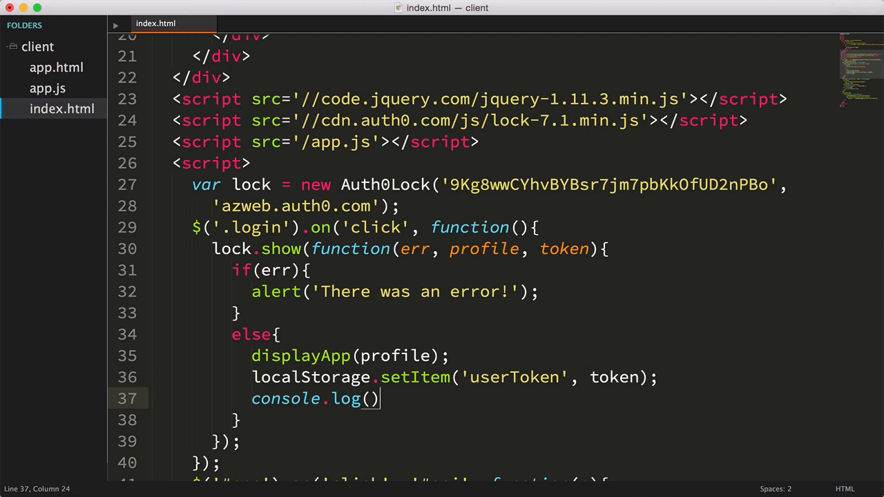
key("Left")
type("profile")
key("Right")
type(";")
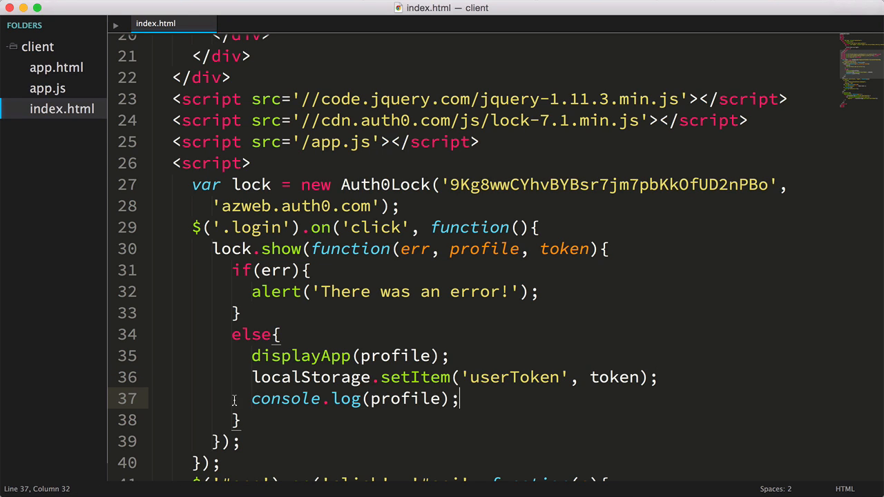
Switch back to the browser and load localhost:3000 in a new tab
key("super+Tab")
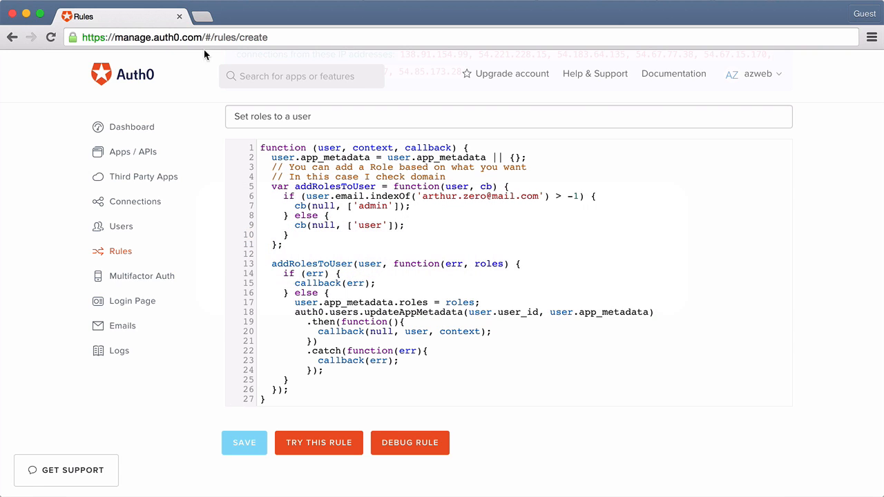
left_click(203, 19)
type("localhost:3000")
key("Return")
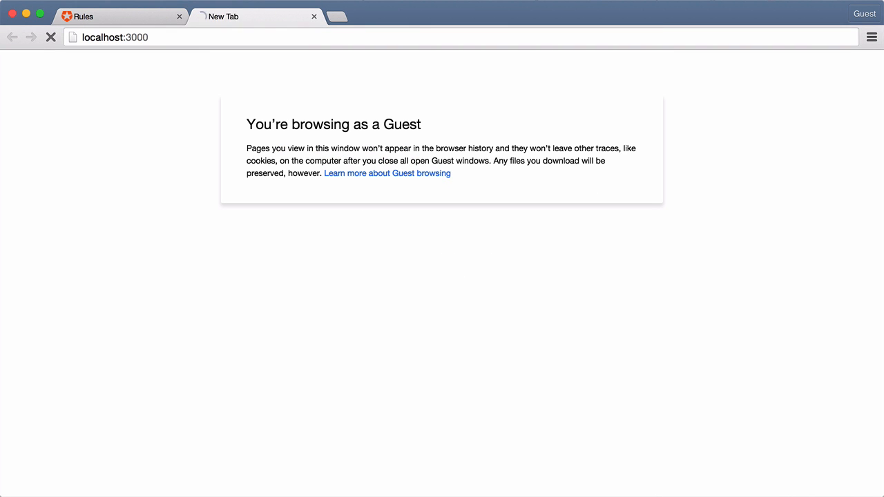
Open the client app's login form and log in with the user's email and password
left_click(442, 78)
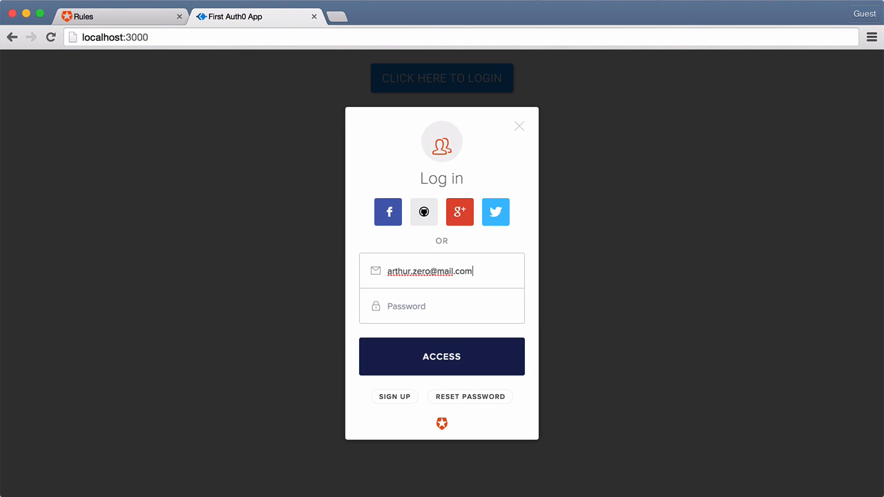
key("Tab")
type("1234567890")
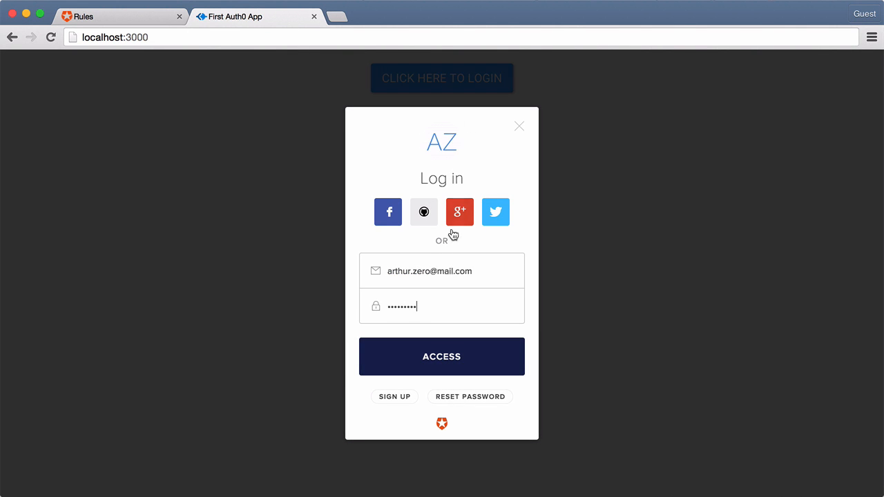
left_click(441, 370)
Open the browser console, expand app_metadata and its roles in the logged profile object to check the role, and close the developer tools
key("super+alt+j")
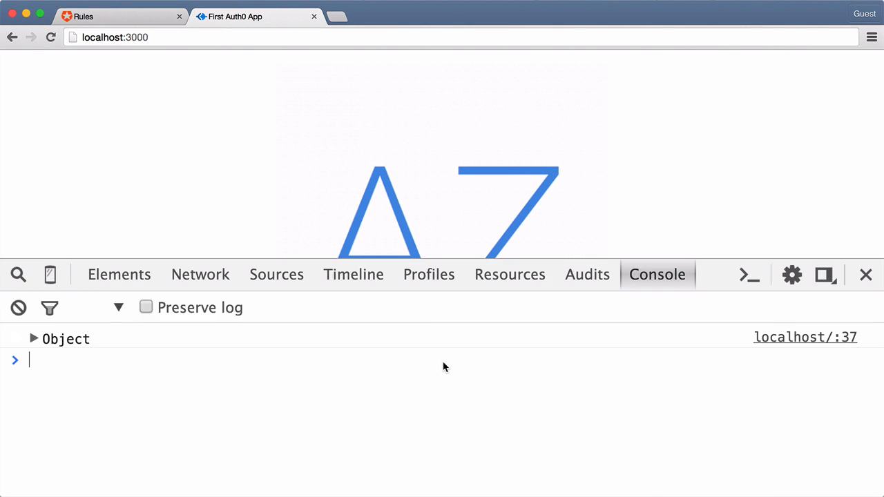
left_click(34, 354)
left_click(47, 371)
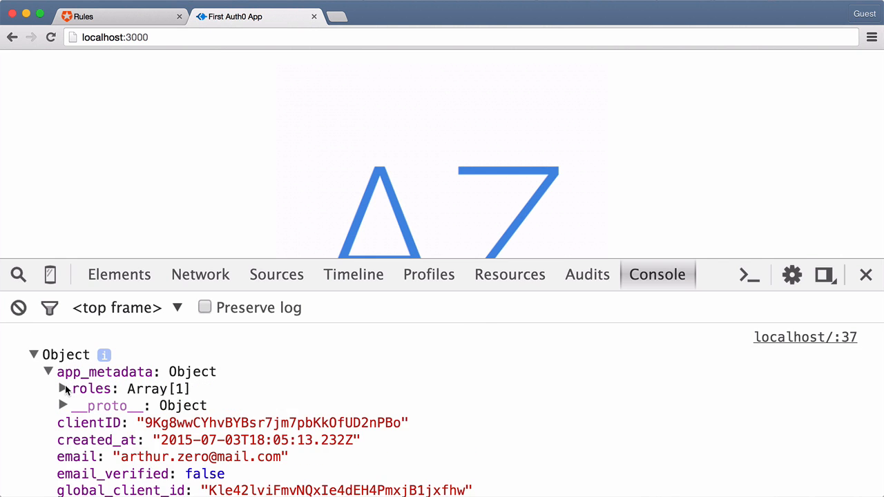
left_click(62, 389)
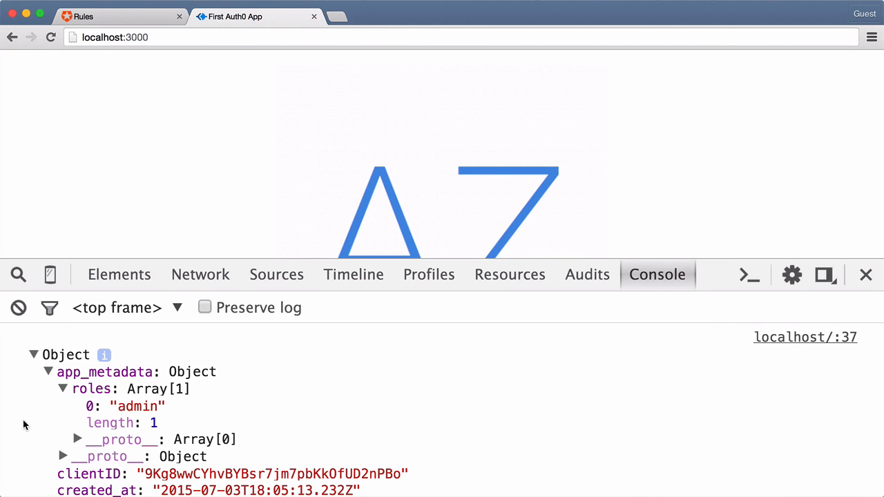
left_click(865, 275)
Return to the Auth0 rules list and create a new rule from the Tracks Logins in MixPanel webhook template
left_click(136, 18)
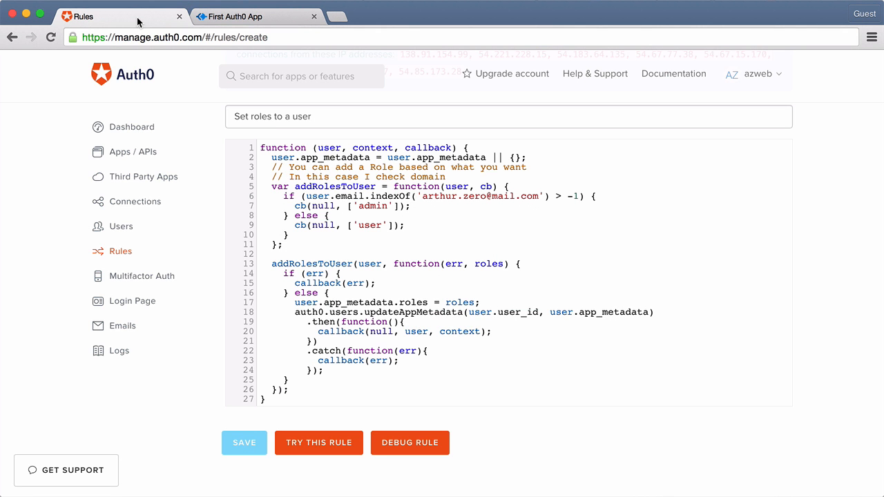
left_click(124, 253)
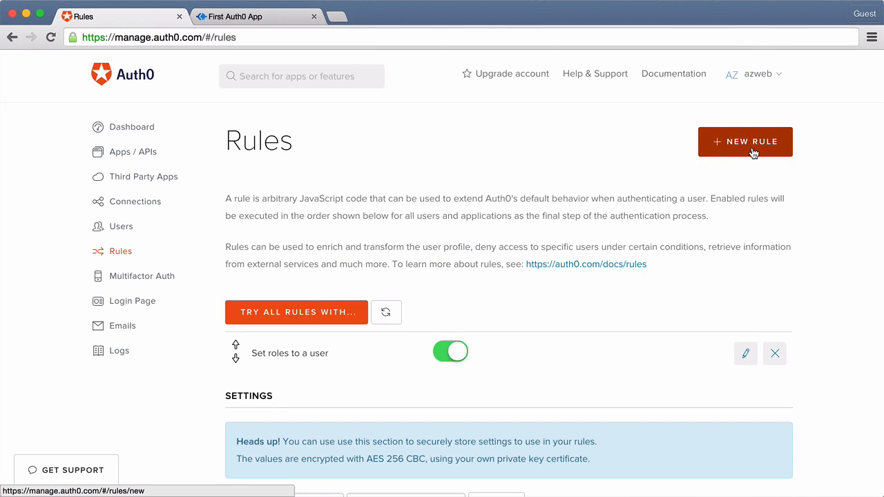
left_click(751, 145)
scroll(781, 259, "down", 4)
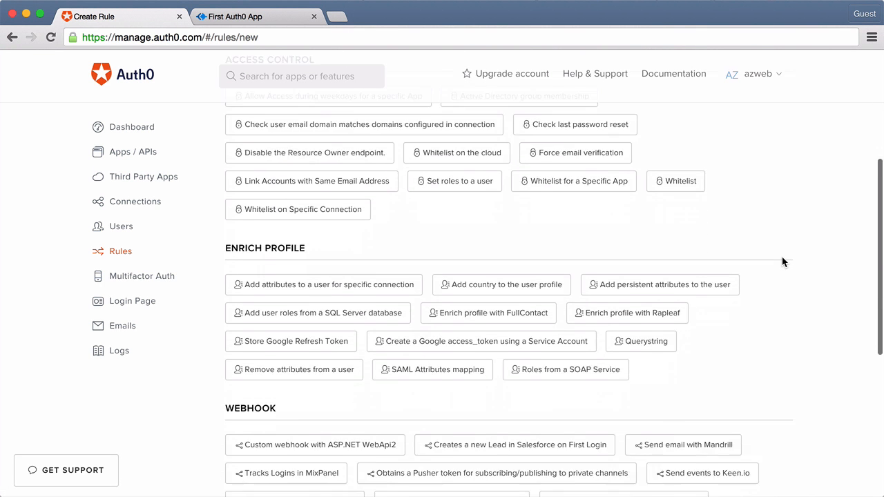
scroll(781, 261, "down", 3)
mouse_move(334, 355)
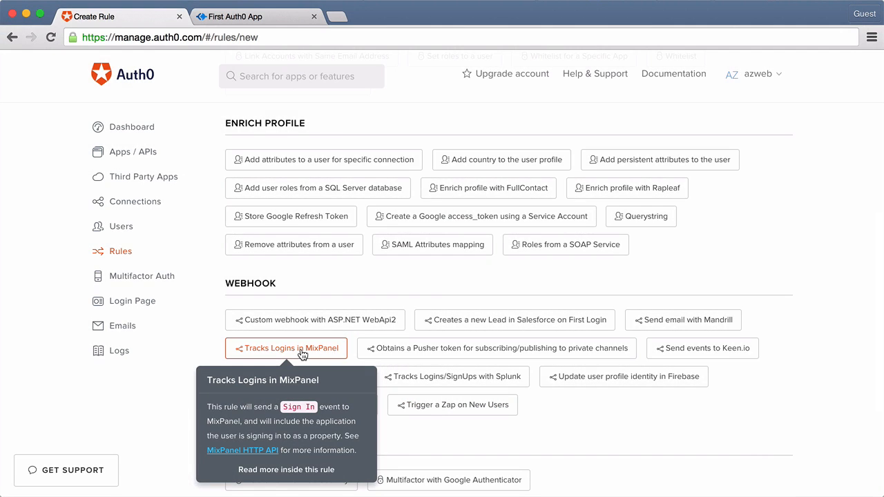
left_click(301, 349)
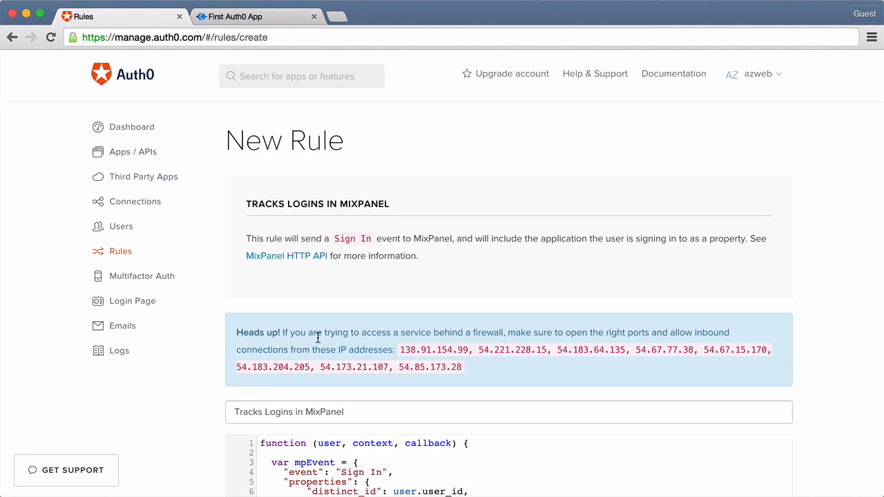
Replace the {REPLACE_WITH_YOUR_MIXPANEL_TOKEN} placeholder in the rule's script with the Mixpanel project token
scroll(317, 339, "down", 5)
left_click(558, 236)
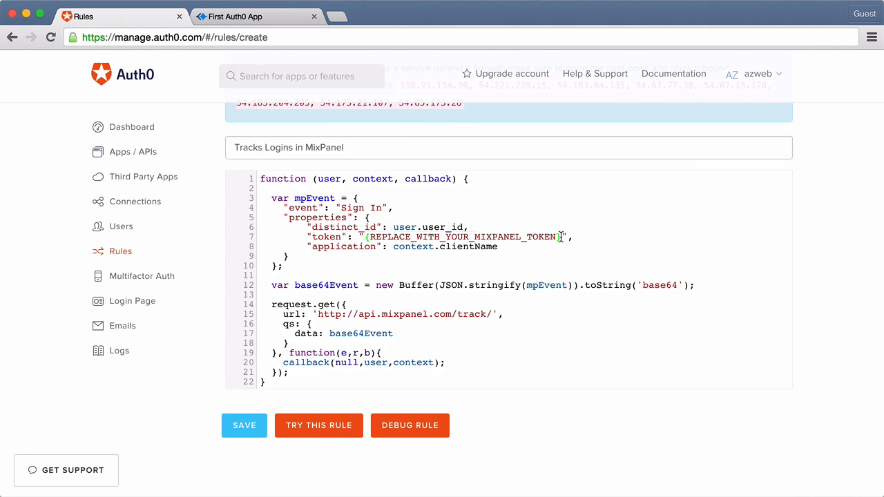
left_click_drag(557, 237, 366, 237)
key("BackSpace")
key("super+v")
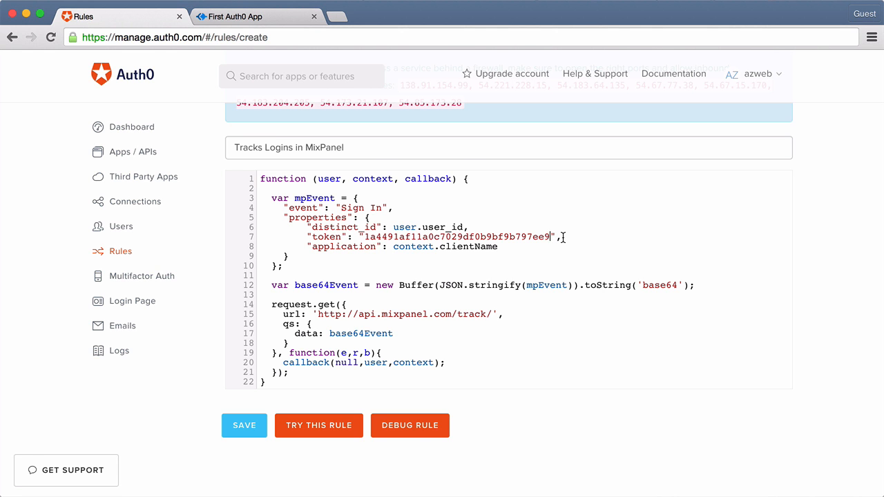
Try the MixPanel rule with the default sample user and context, and view the output
left_click(318, 424)
scroll(607, 391, "down", 3)
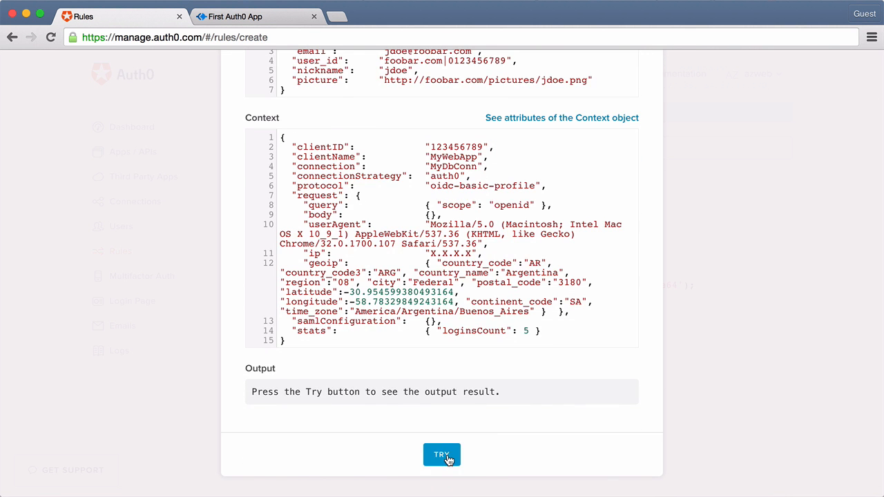
left_click(447, 458)
scroll(447, 456, "down", 4)
Load mixpanel.com in a new browser tab
left_click(337, 16)
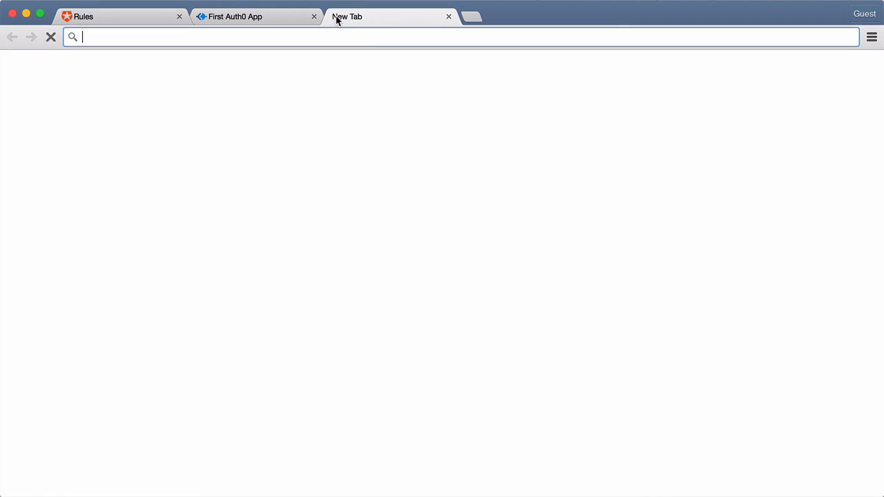
type("mixpanel.com")
key("Return")
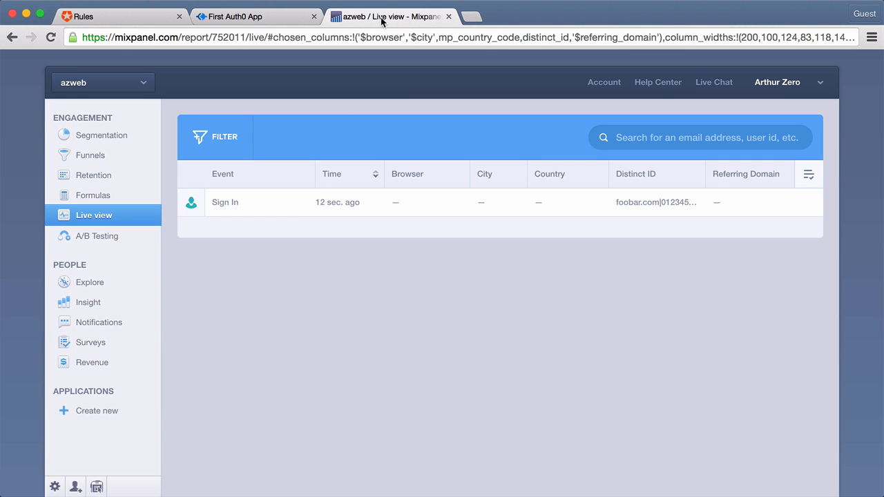
Detach the Mixpanel live view into its own window and place it on the right half beside the First Auth0 App window
left_click_drag(381, 20, 376, 93)
key("alt+super+Right")
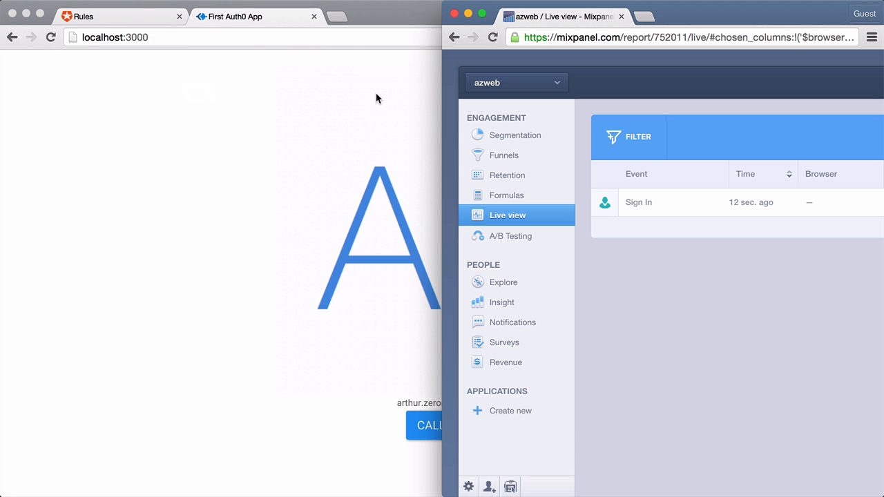
left_click(285, 19)
key("alt+super+Left")
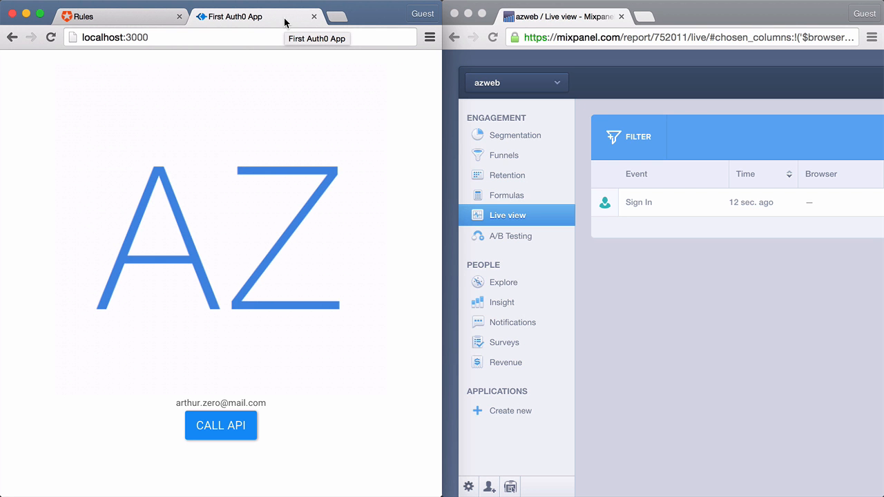
Reload the client app at localhost:3000 and log in again with the user's email and password
left_click(51, 37)
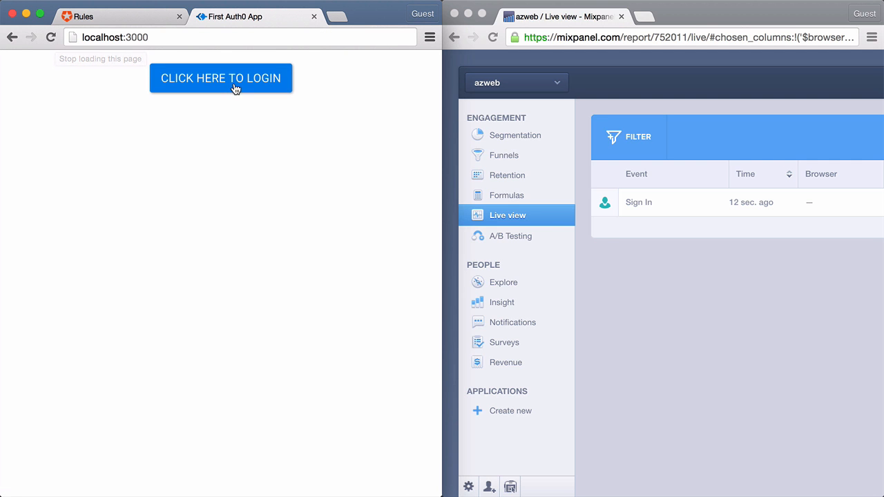
left_click(233, 83)
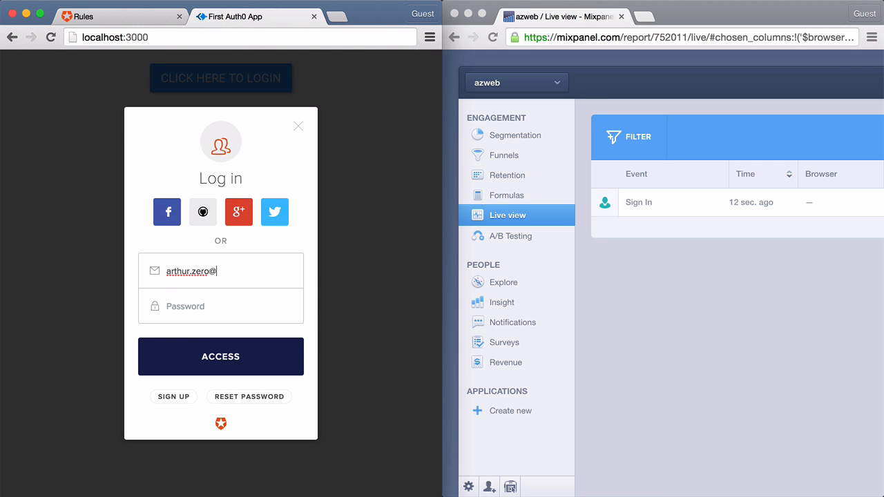
key("Tab")
type("•••••••")
left_click(248, 356)
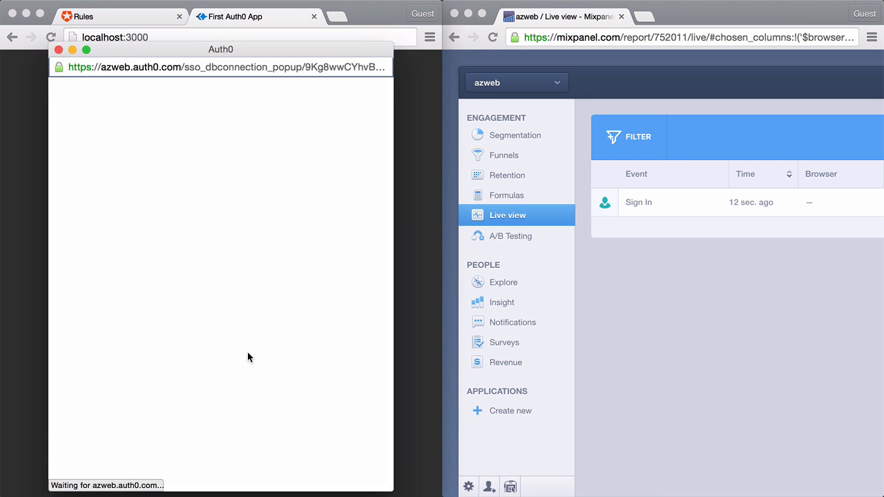